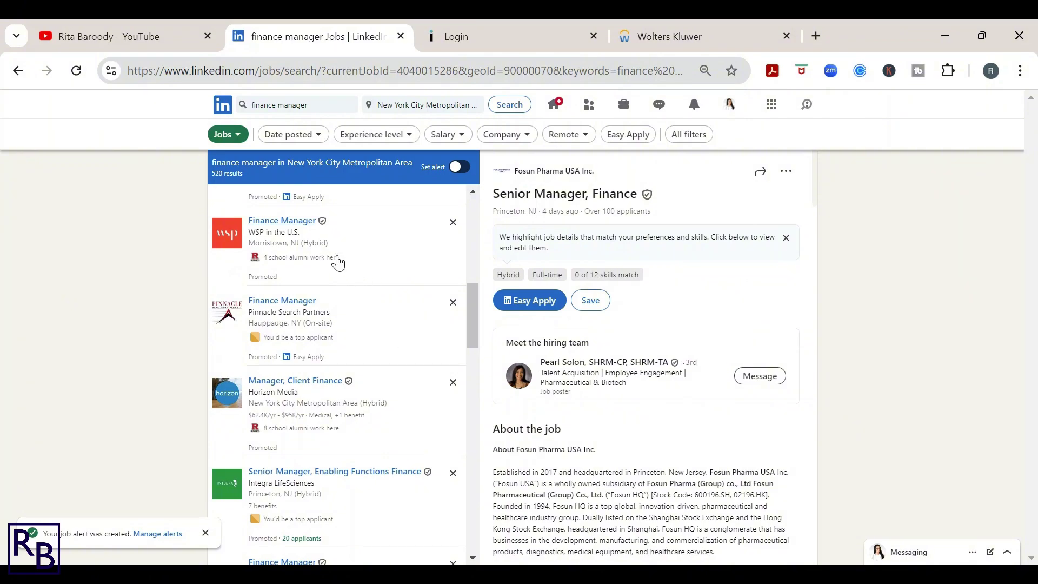
- Open the Finance Manager job at WSP in Morristown, review the posting, and go to the hiring company's page
left_click(289, 221)
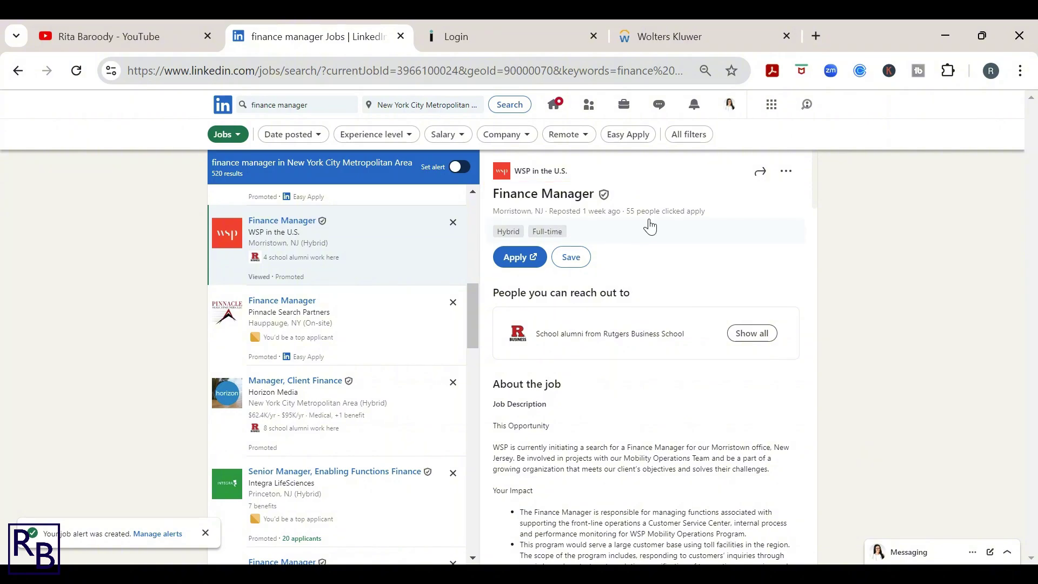
scroll(643, 278, "down", 1)
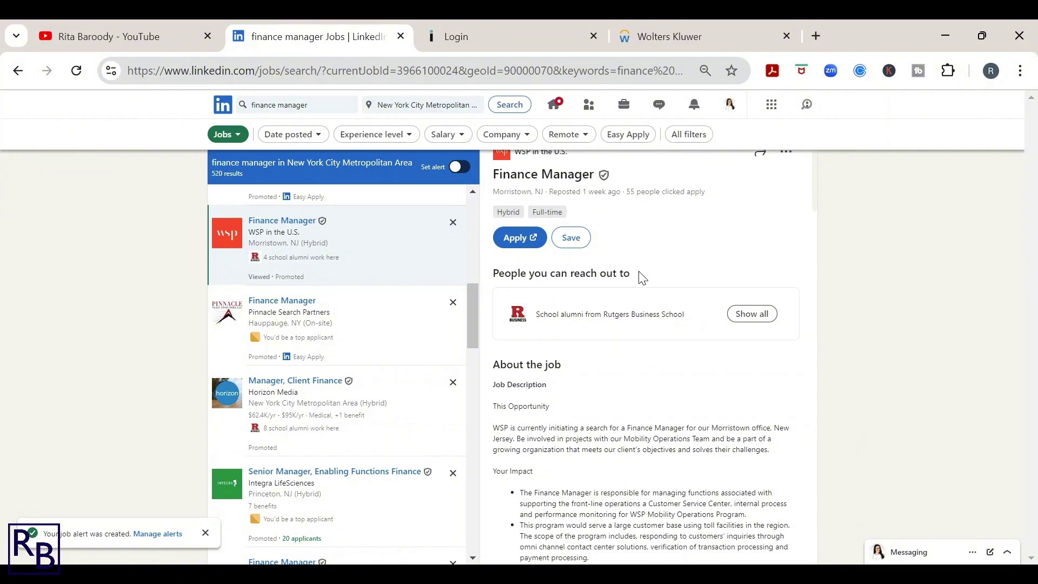
scroll(643, 278, "up", 1)
scroll(641, 274, "down", 1)
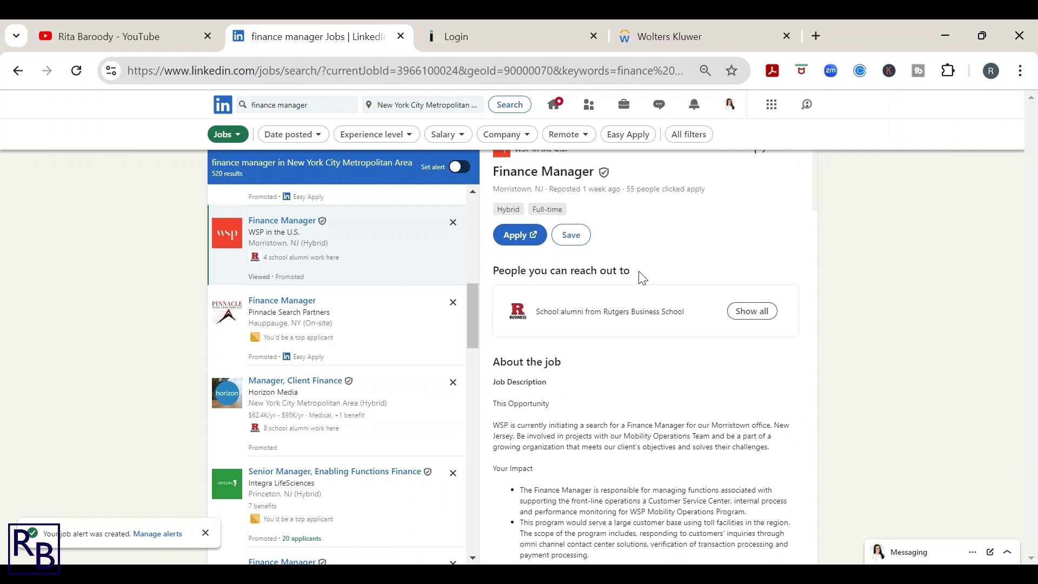
scroll(641, 274, "up", 1)
left_click_drag(519, 155, 523, 184)
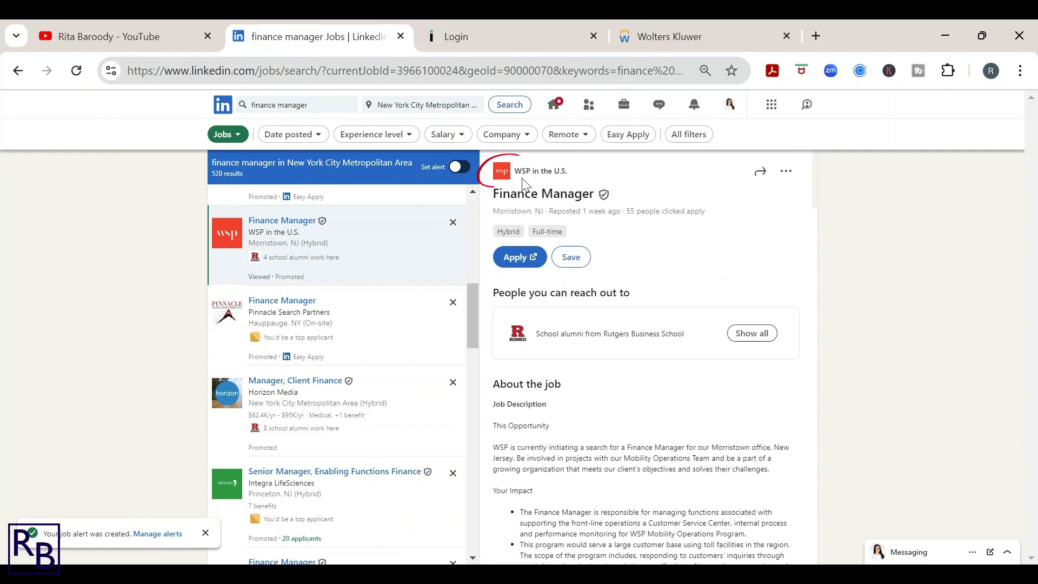
left_click(496, 167)
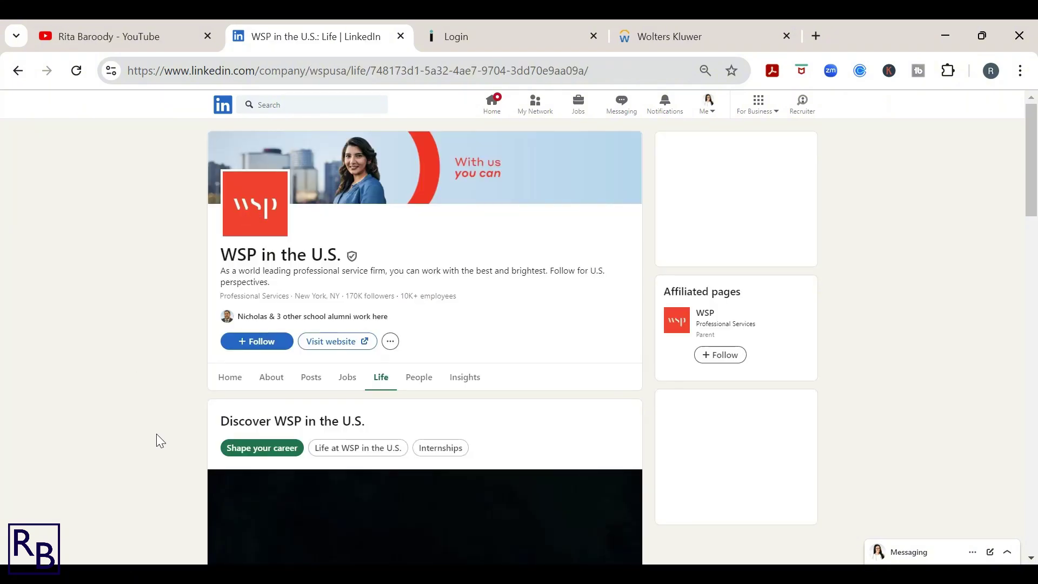
- Search the employees of WSP in the U.S. for the keyword "talent acquisition"
scroll(157, 433, "down", 6)
scroll(238, 383, "up", 5)
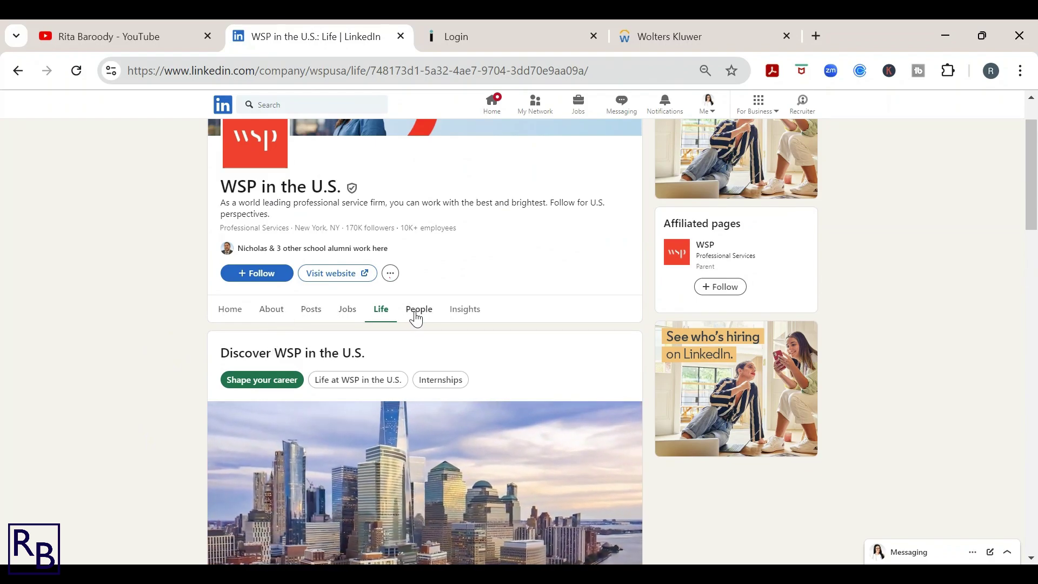
left_click(423, 312)
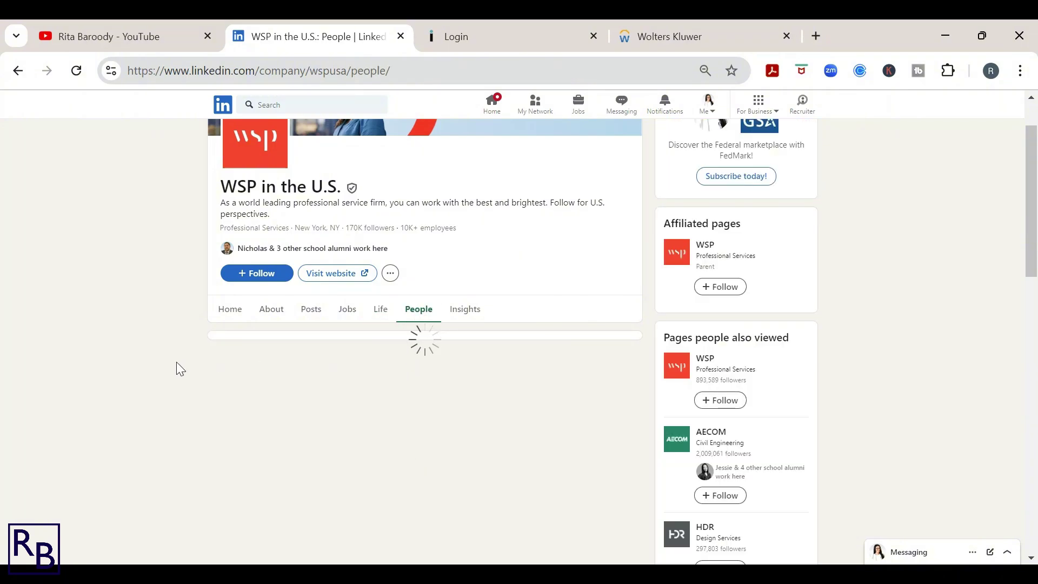
scroll(176, 362, "down", 3)
left_click(239, 256)
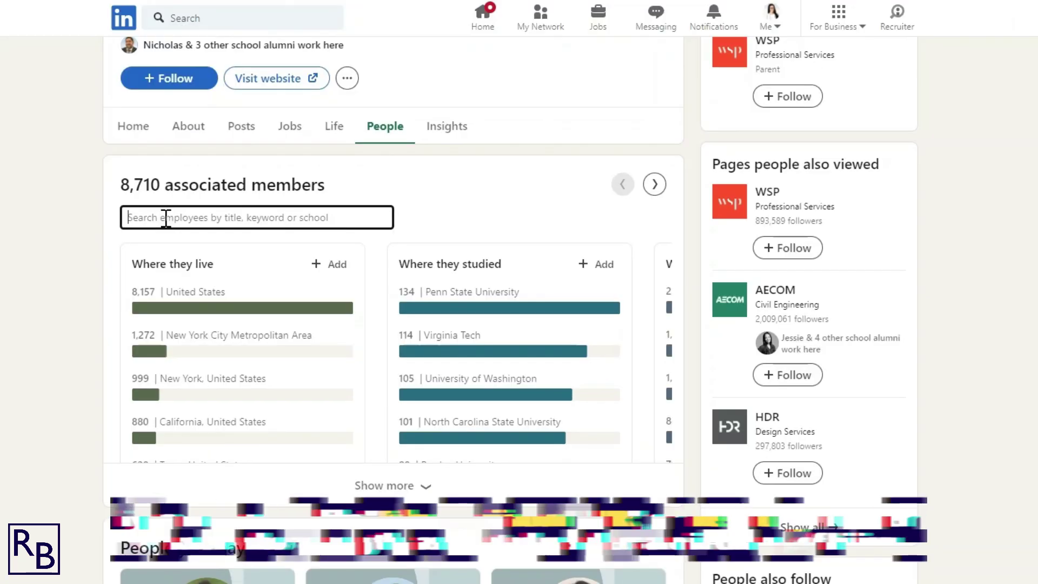
type("talent")
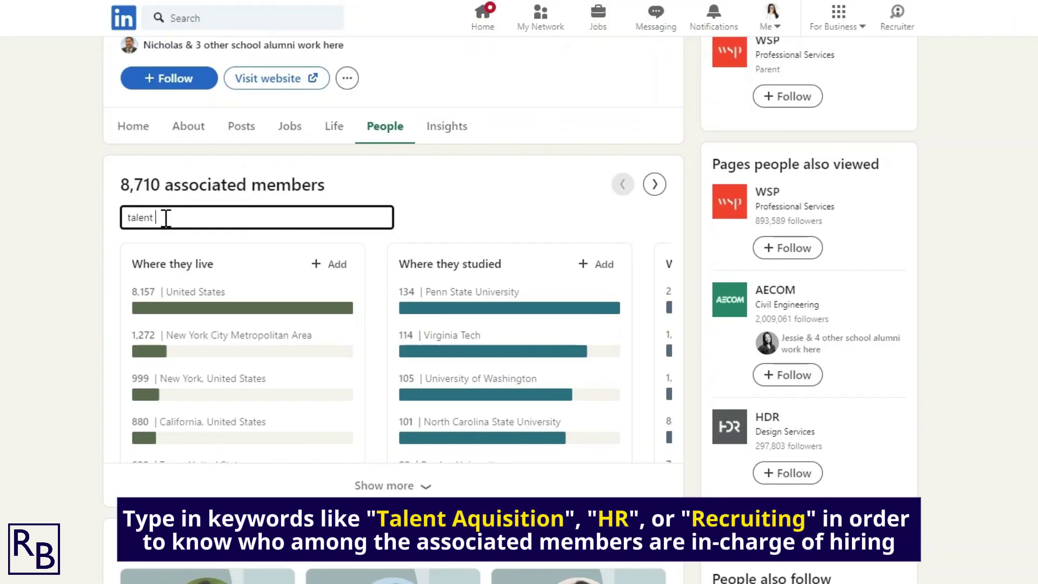
type(" acquisition")
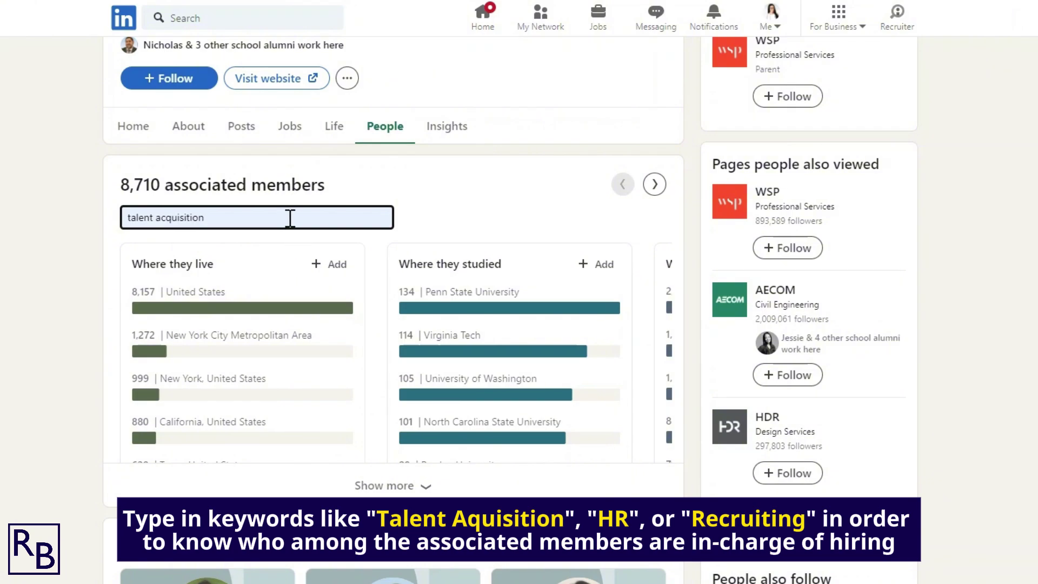
key("Return")
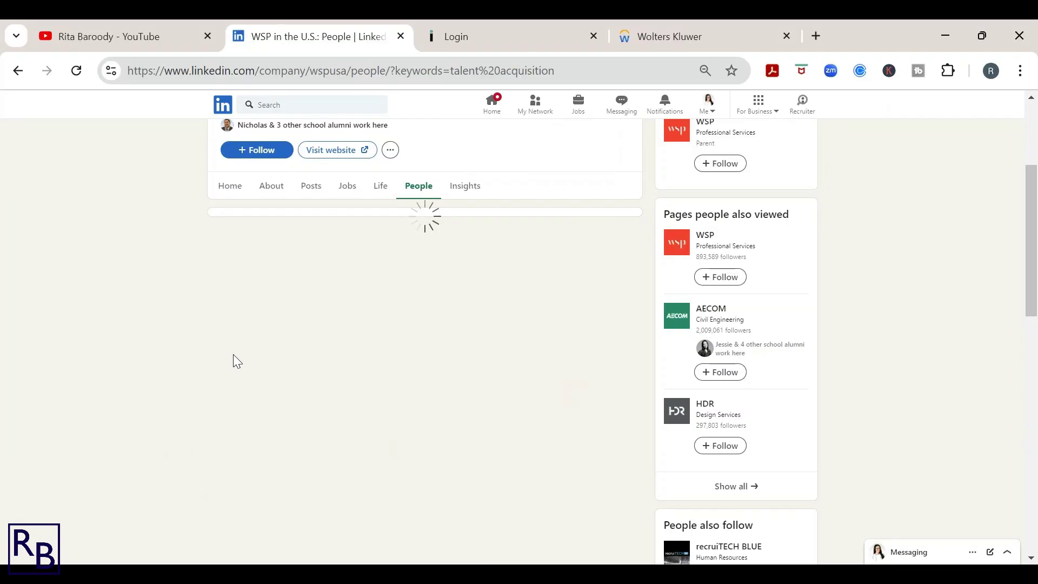
- Look through the talent acquisition employees and open the profile whose photo carries the #HIRING frame
scroll(234, 355, "down", 3)
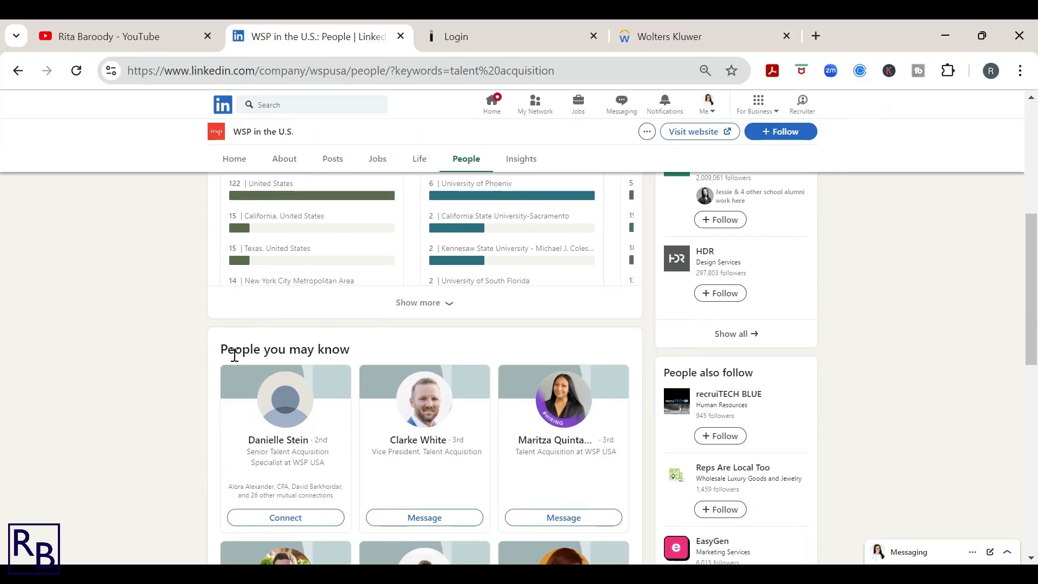
scroll(156, 357, "down", 2)
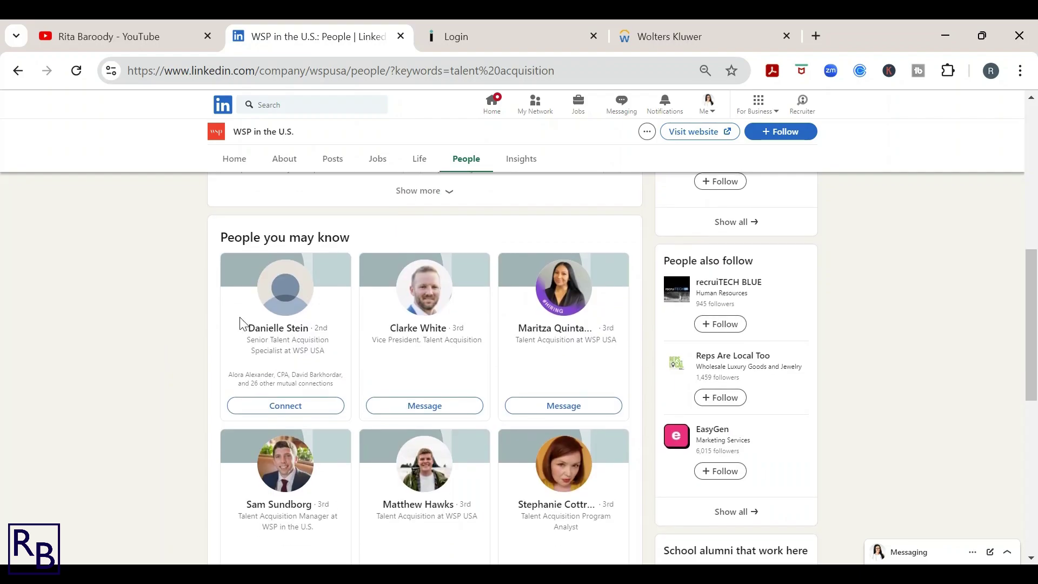
scroll(242, 324, "down", 3)
scroll(309, 362, "up", 4)
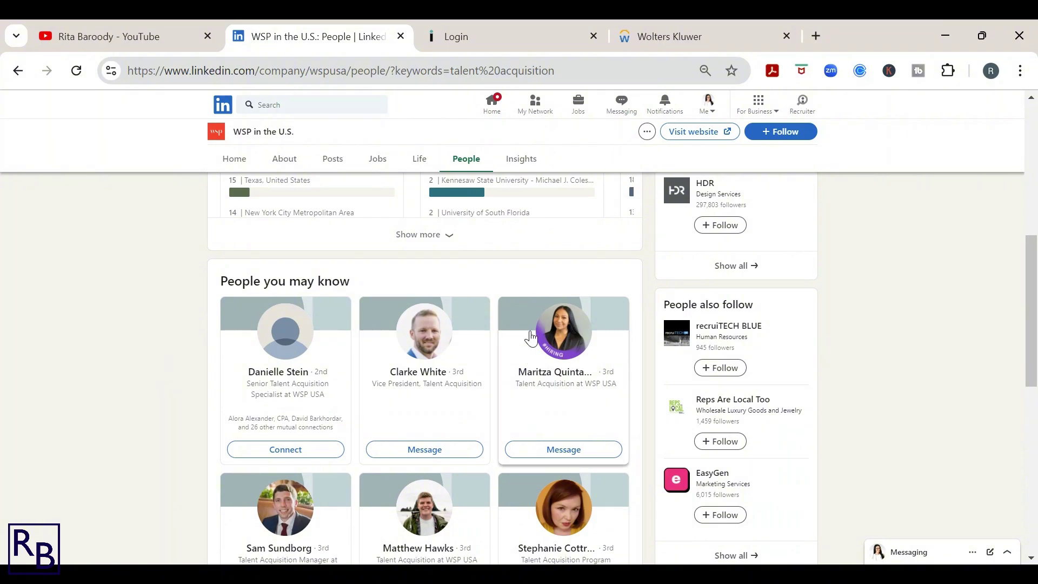
left_click(570, 342)
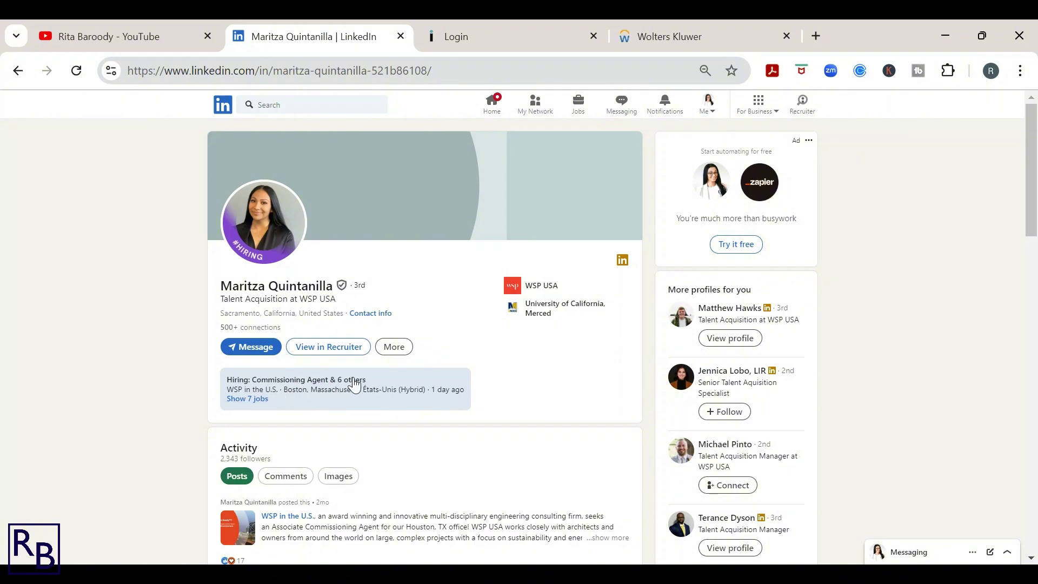
- Start a connection invitation to this recruiter with a personal note
left_click(414, 347)
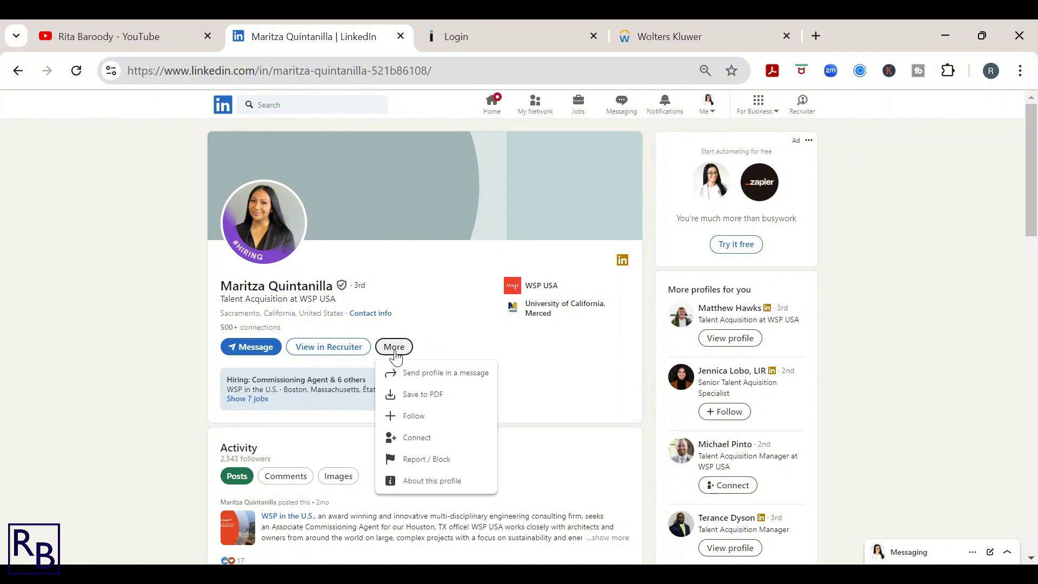
left_click(416, 439)
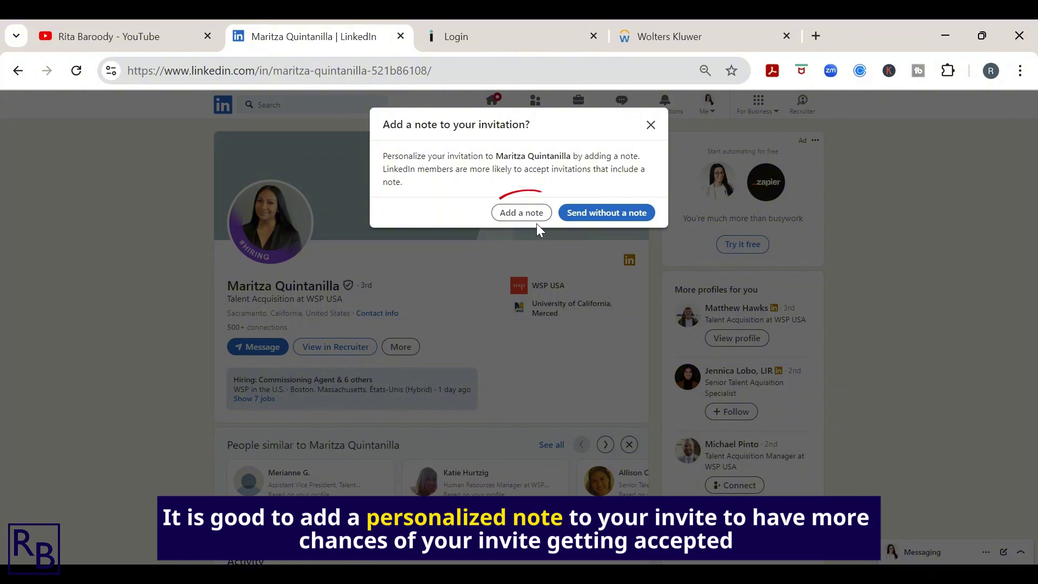
left_click(522, 213)
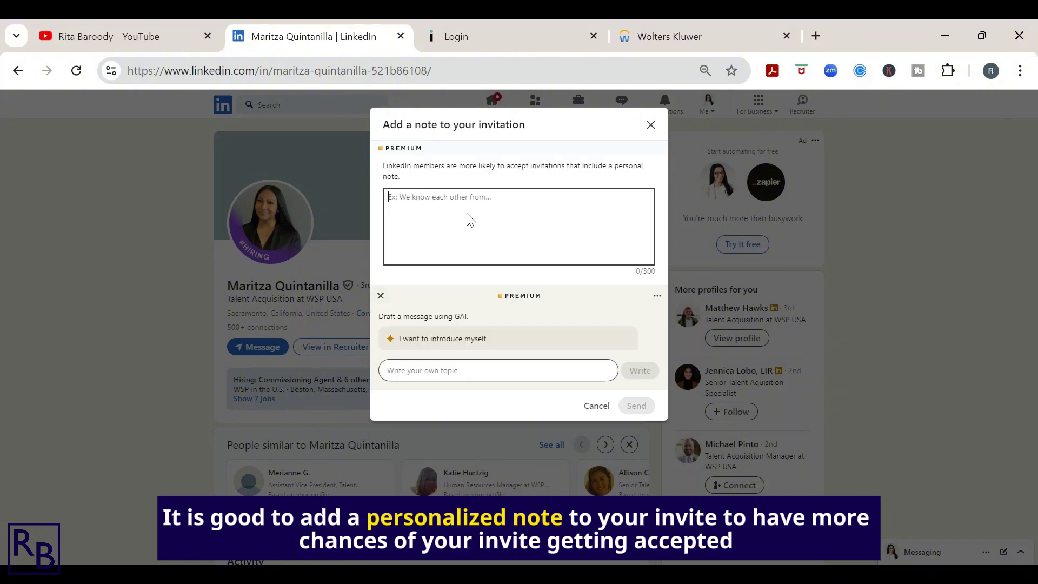
- Write the note: greet the recruiter by first name and add "would love to connect. I recently applied to X role on X date."
type("Hi ")
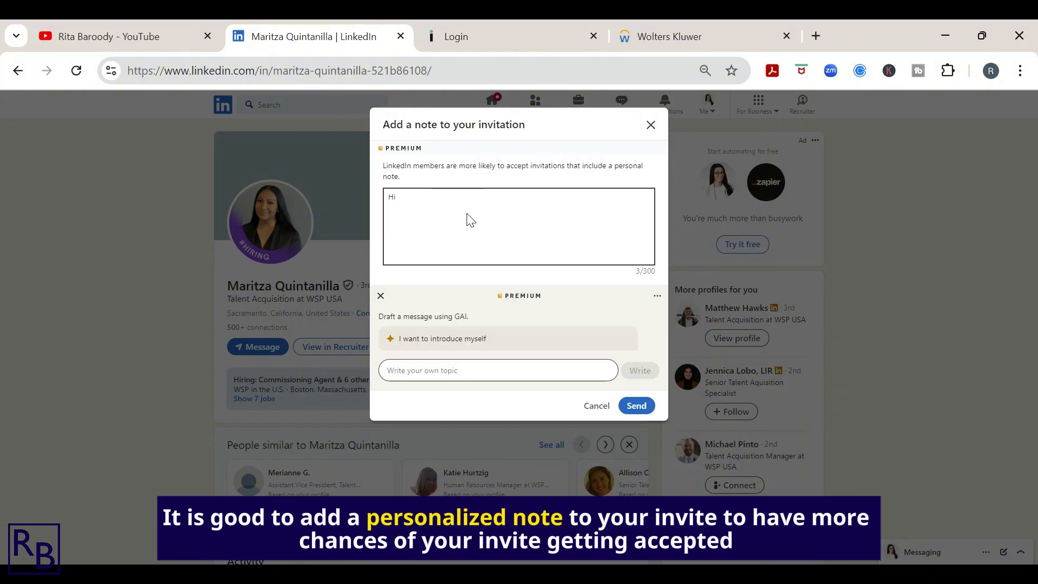
type("Marit")
type("za")
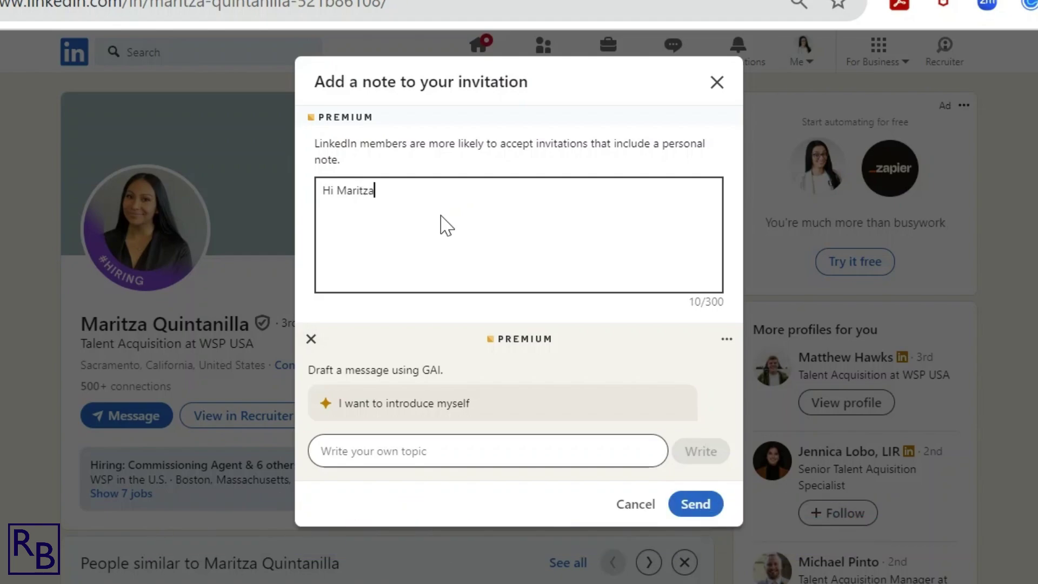
type(", ")
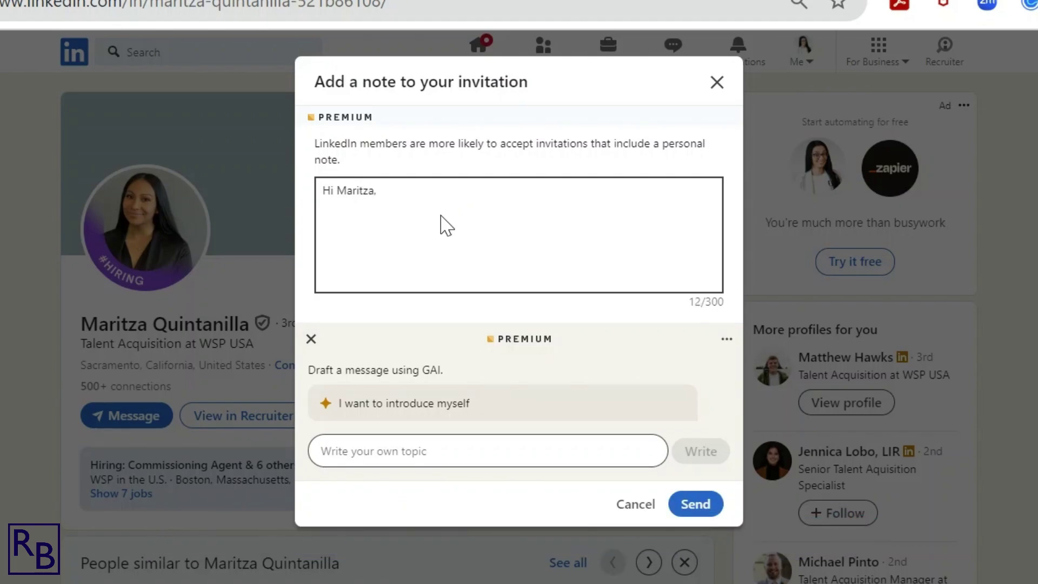
type("would love to connect.  I recently applied to X role")
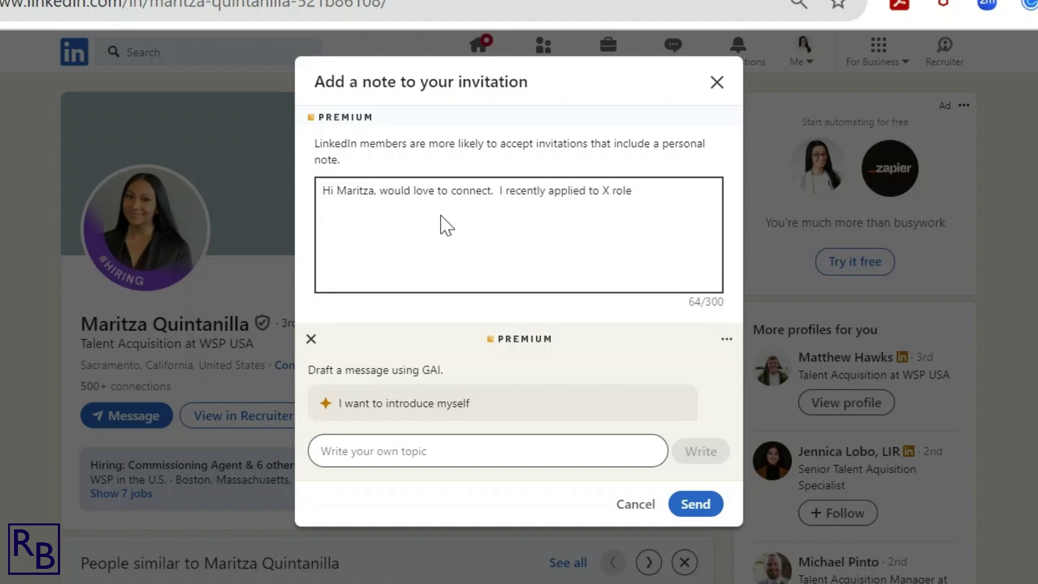
type("X da")
- Add "Look forward to hearing your team's feedback." after one blank line and sign the note with "- name"
key("Return")
key("Return")
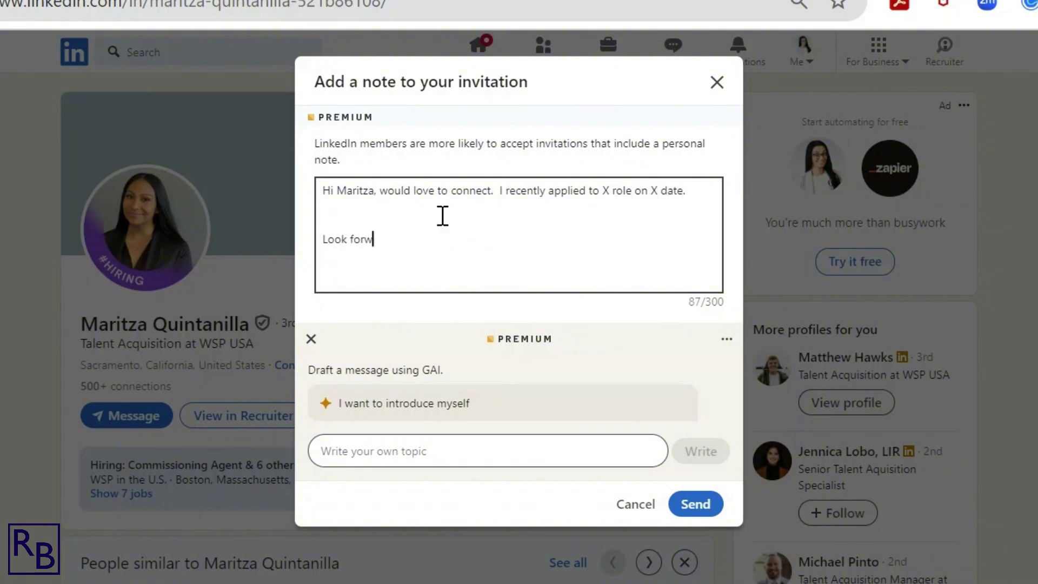
type("Look forward to hearing your team's")
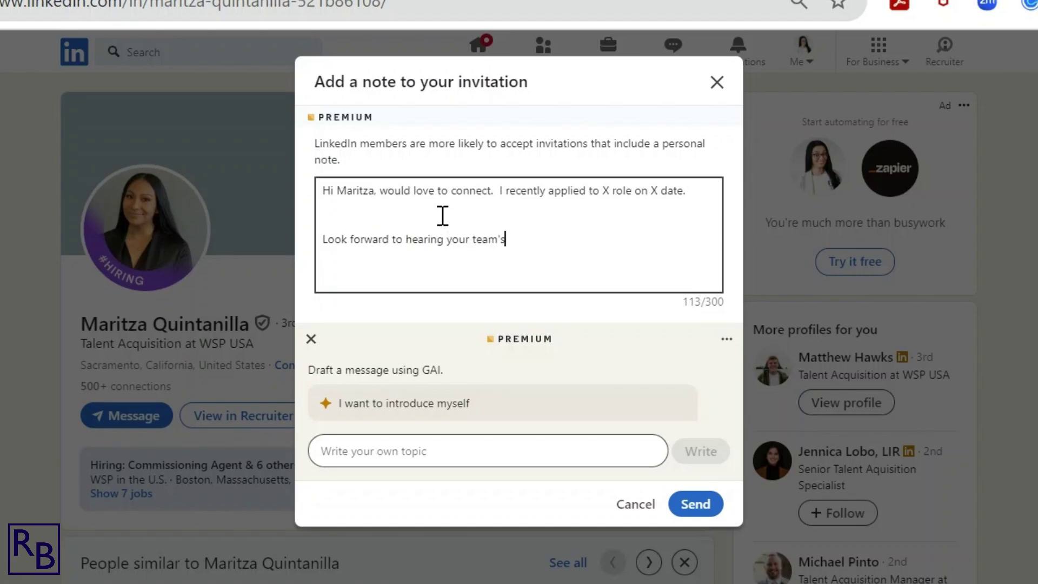
type(" feedba")
left_click(431, 215)
key("BackSpace")
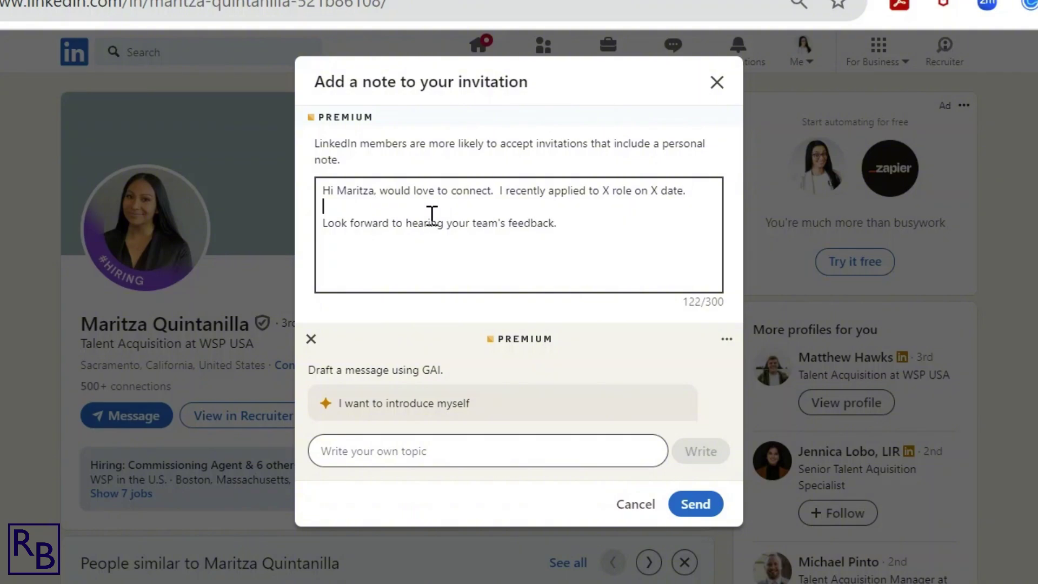
left_click(650, 230)
type("- name")
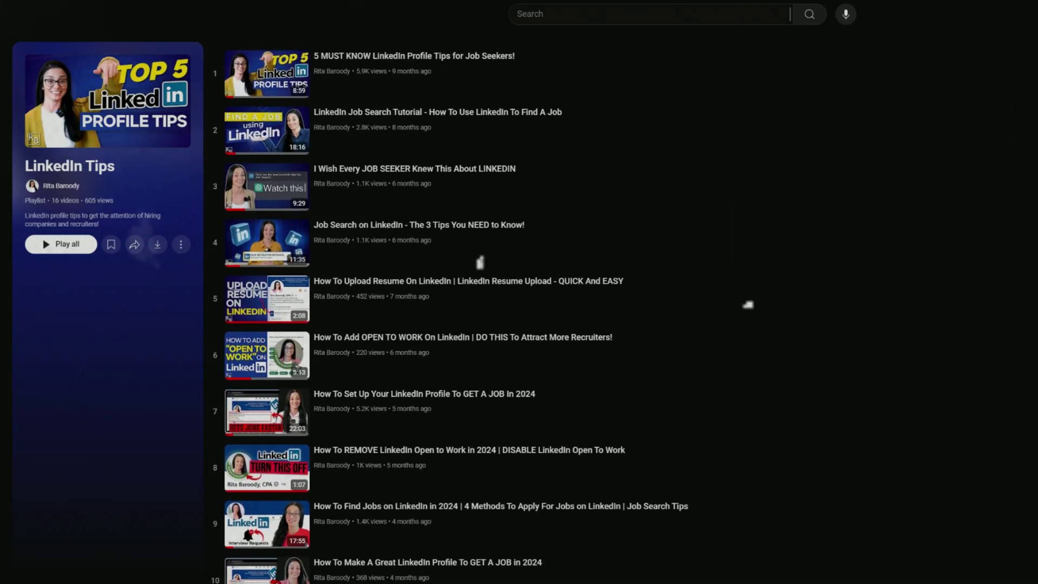
scroll(519, 303, "down", 7)
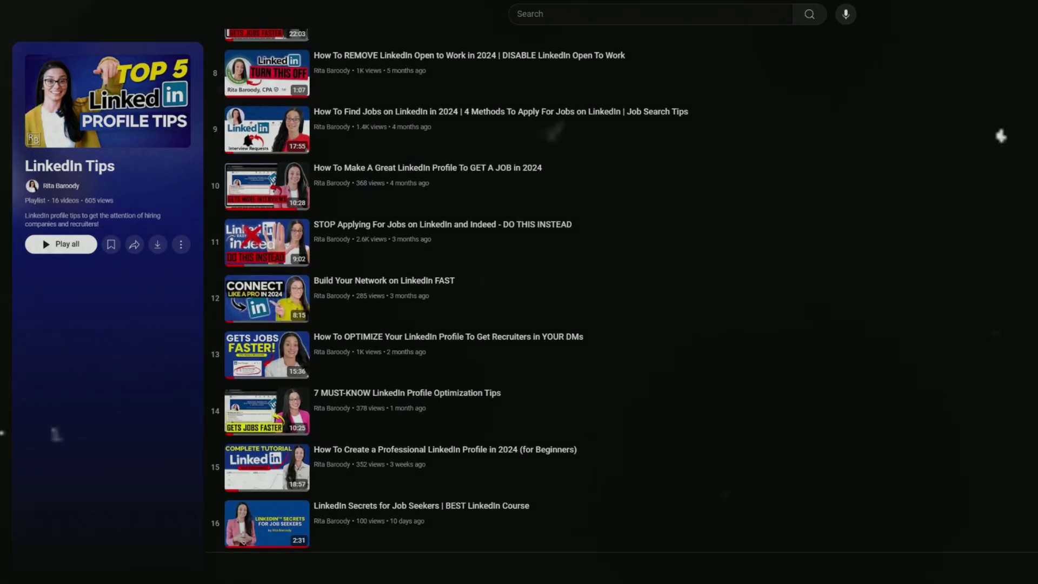
scroll(1000, 136, "up", 7)
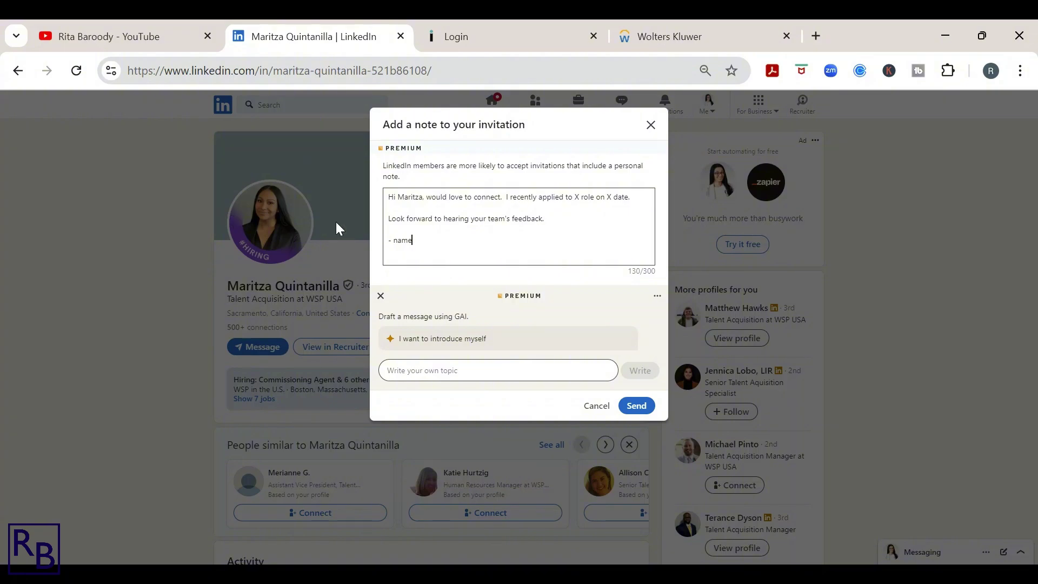
- Discard the invitation note and return to the keyword filter of WSP's employee results
left_click(650, 126)
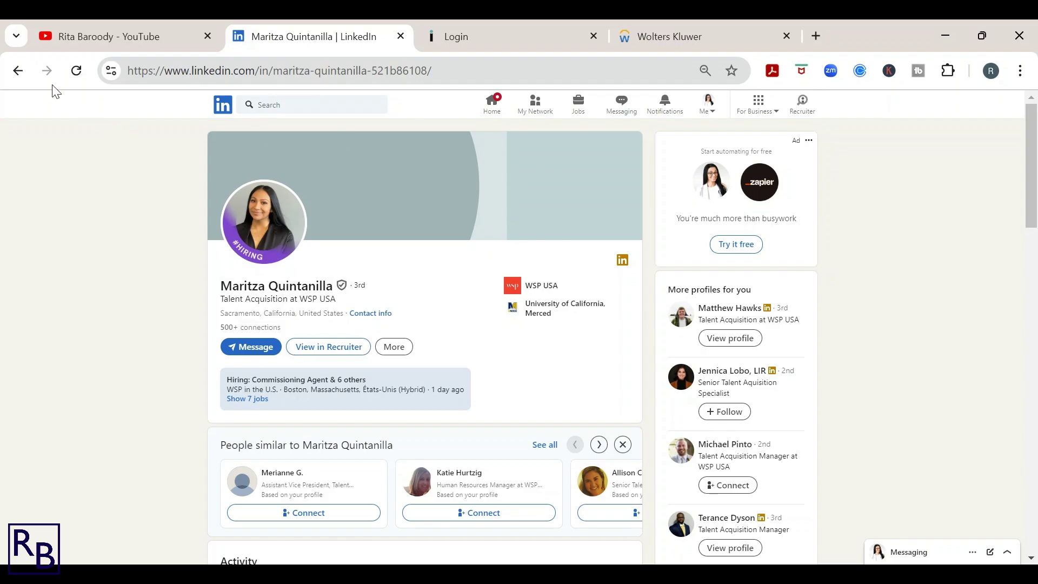
left_click(18, 71)
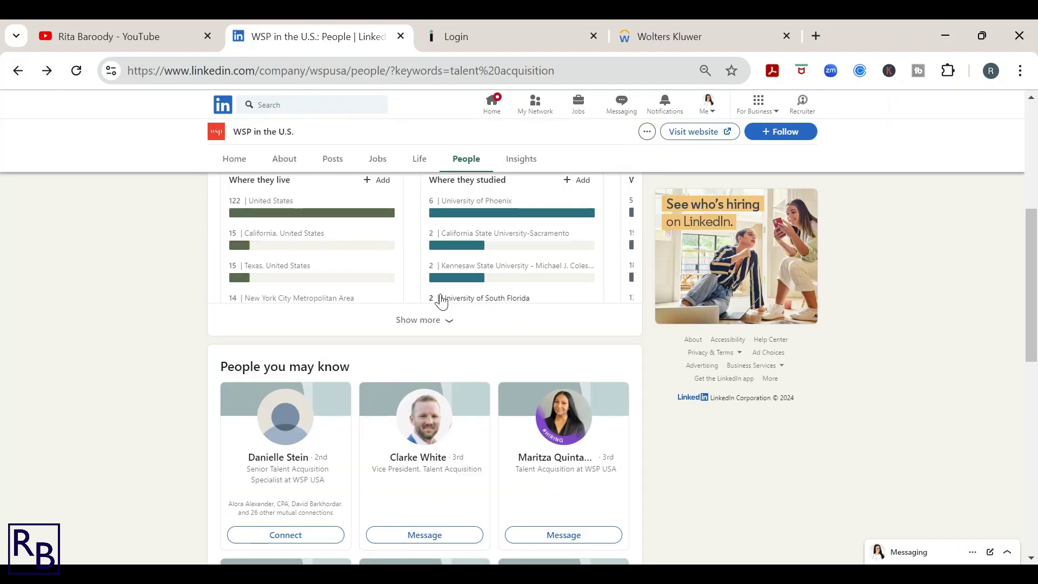
scroll(442, 301, "up", 5)
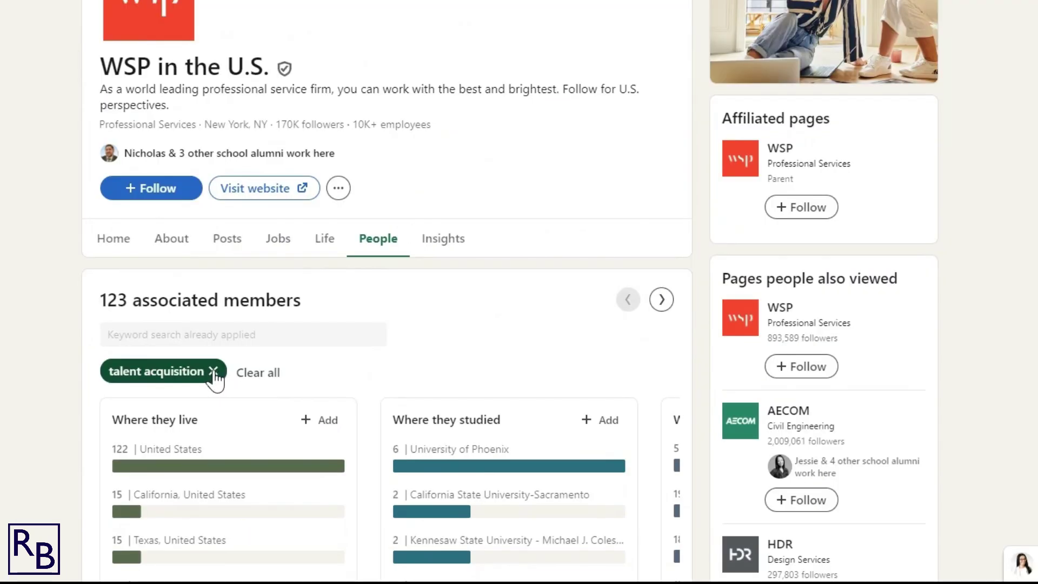
- Replace the "talent acquisition" keyword filter on WSP's employees with "finance"
left_click(213, 373)
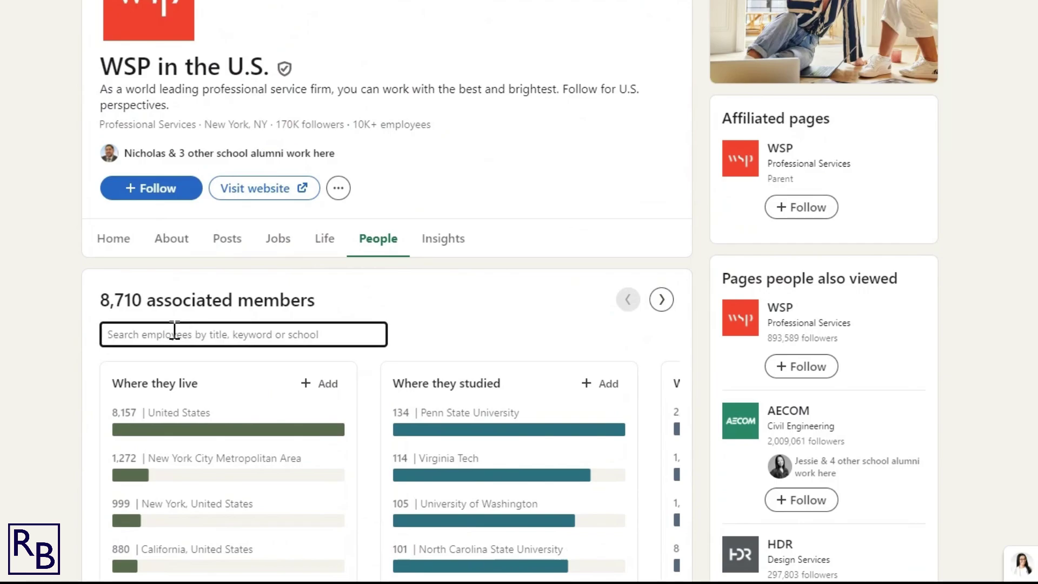
type("finance")
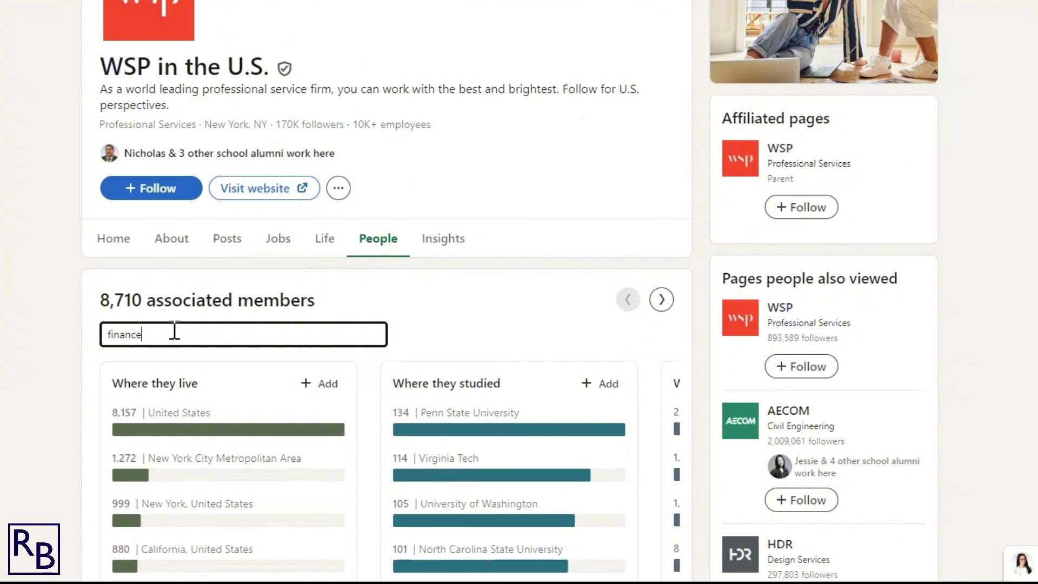
key("Return")
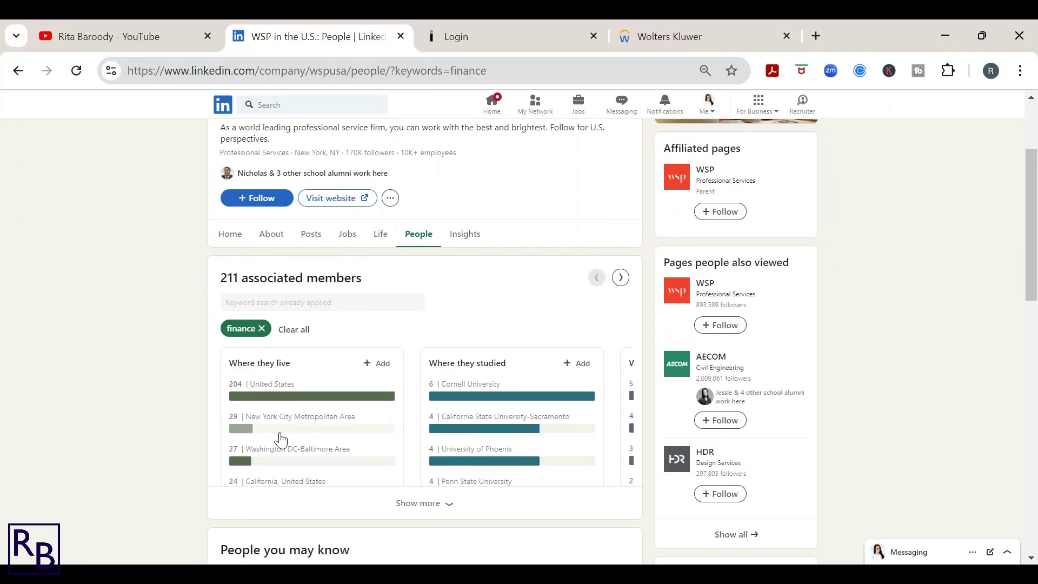
scroll(411, 454, "down", 1)
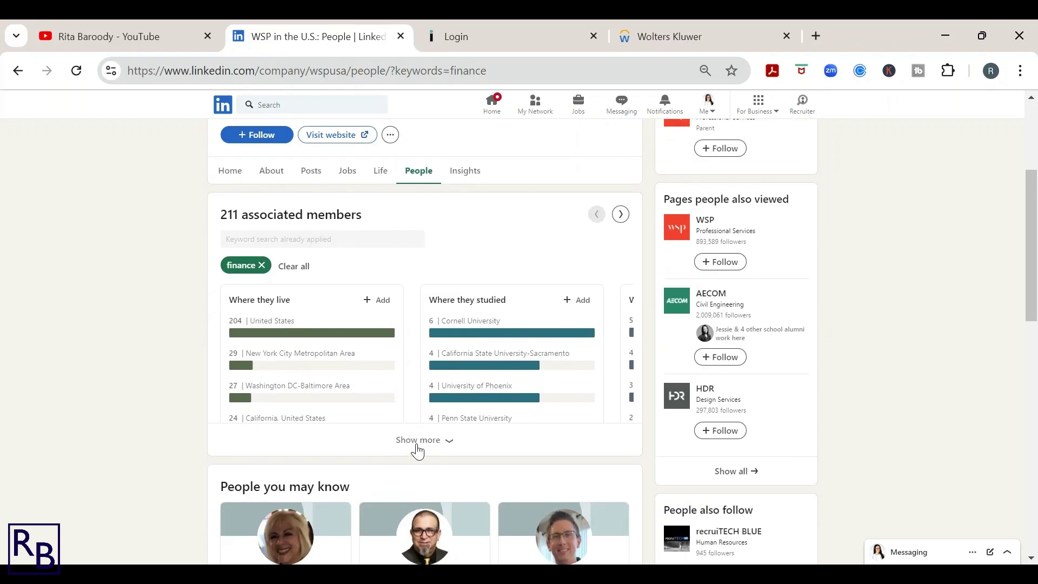
- Look through the demographic breakdowns of WSP's finance employees, from location to connection level, and return to the first ones
left_click(622, 215)
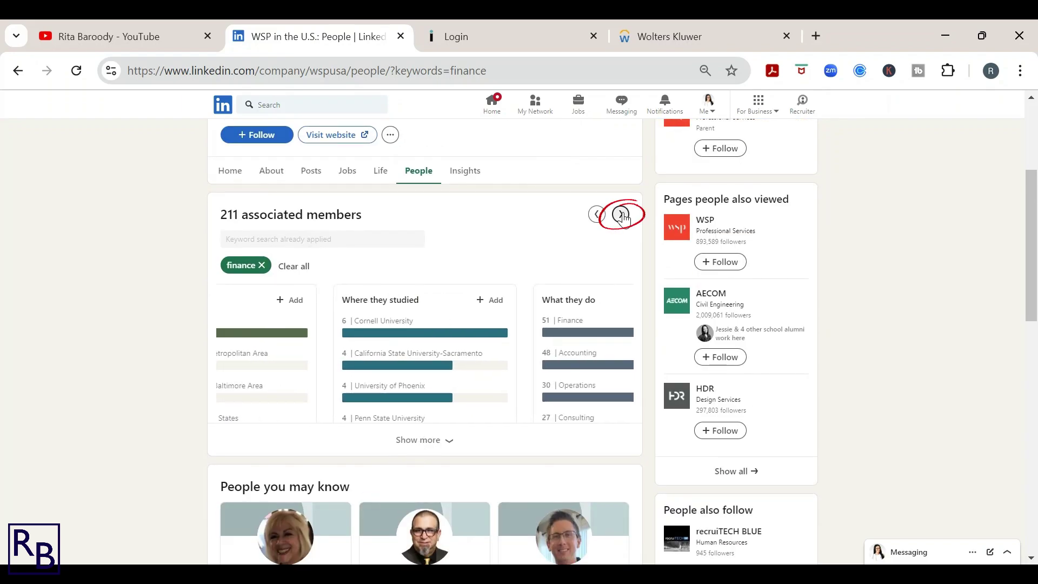
left_click(622, 215)
left_click(621, 215)
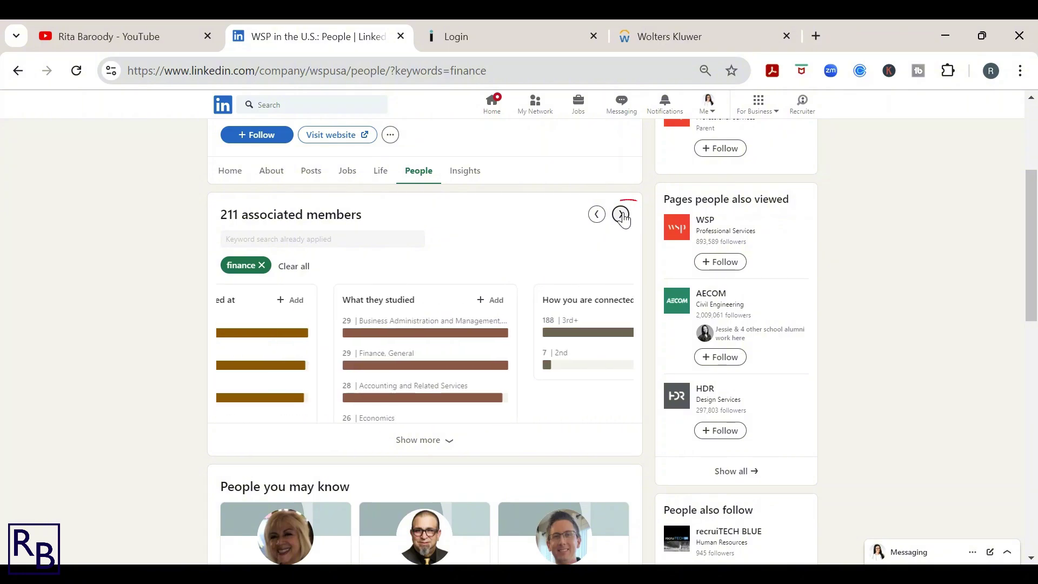
left_click(621, 214)
left_click(598, 214)
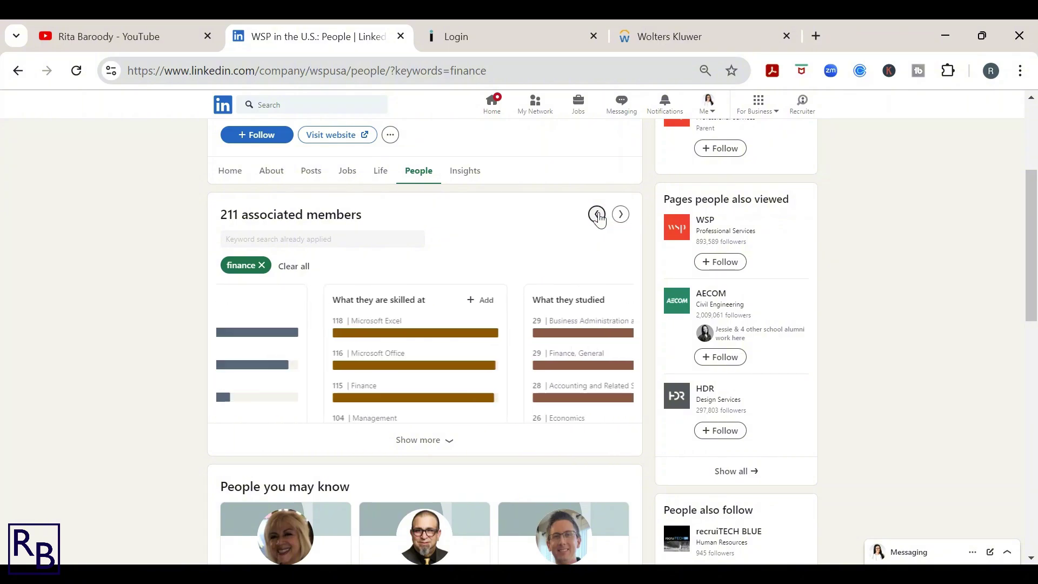
left_click(598, 215)
left_click(598, 216)
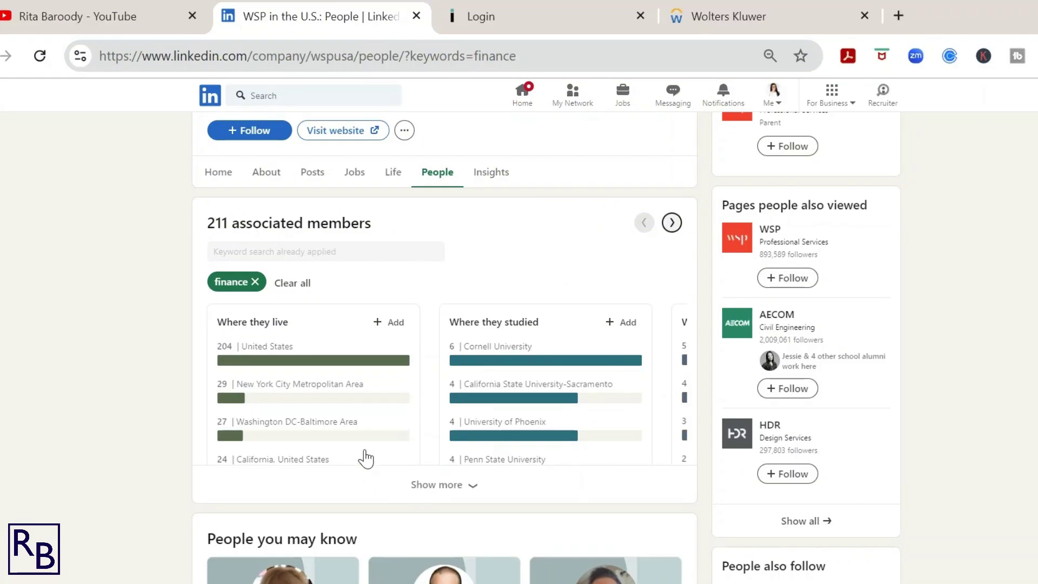
- Examine the suggested WSP employees matching "finance", checking their job titles, connection degrees and mutual connections for relevant people to contact
scroll(368, 421, "down", 4)
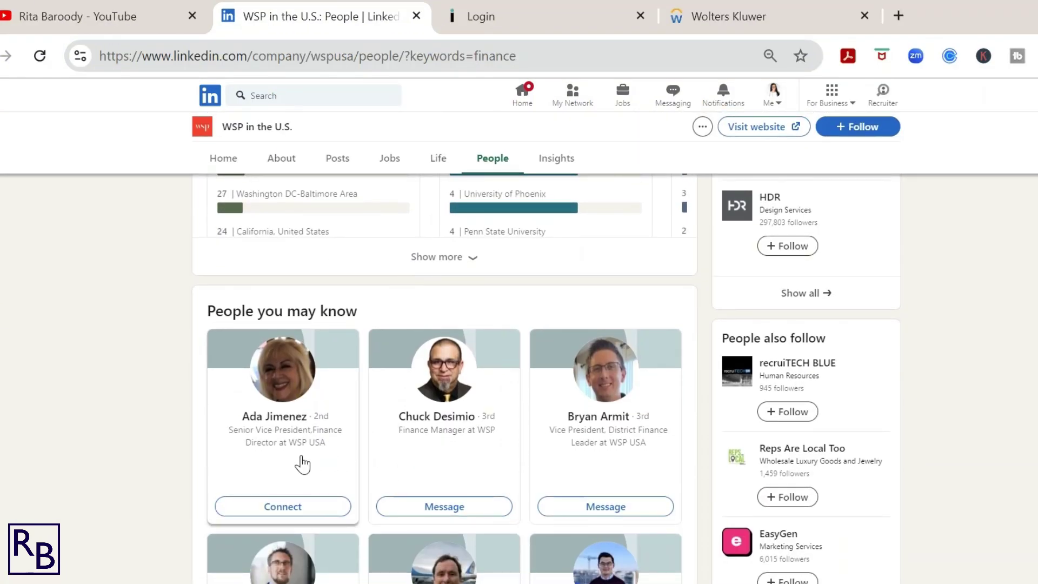
scroll(364, 464, "down", 1)
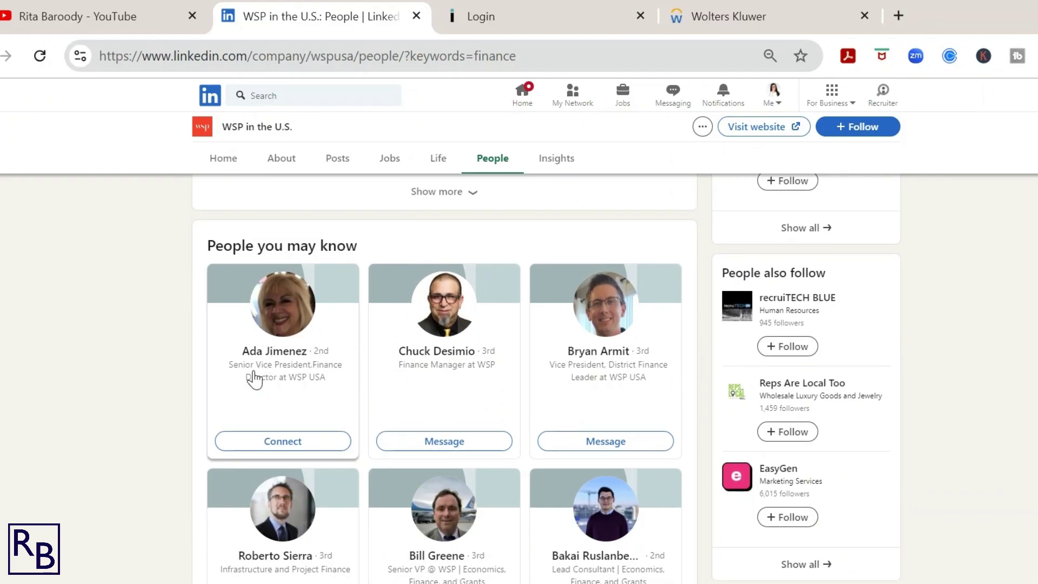
scroll(157, 431, "down", 1)
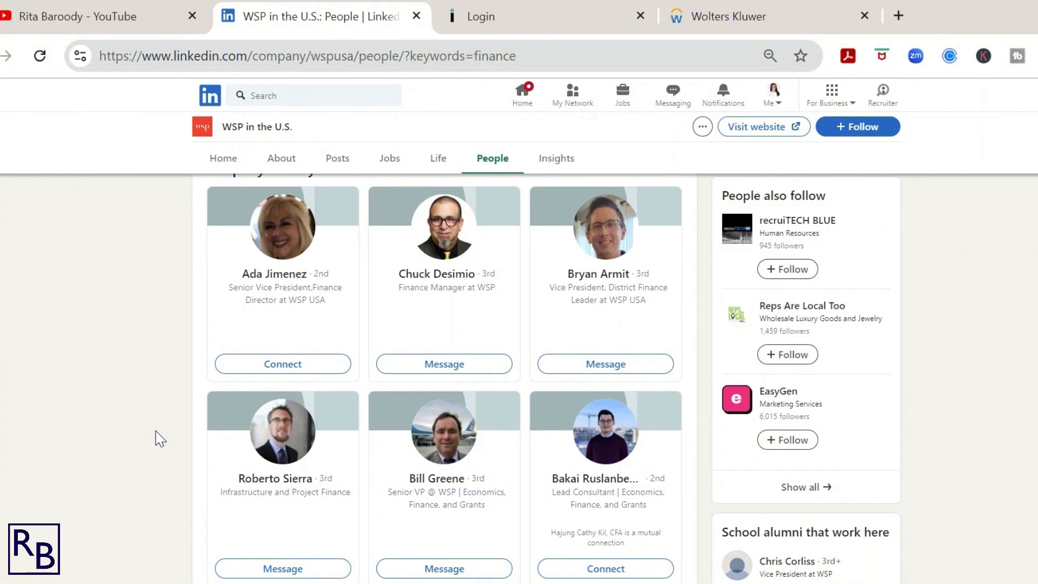
scroll(303, 474, "down", 2)
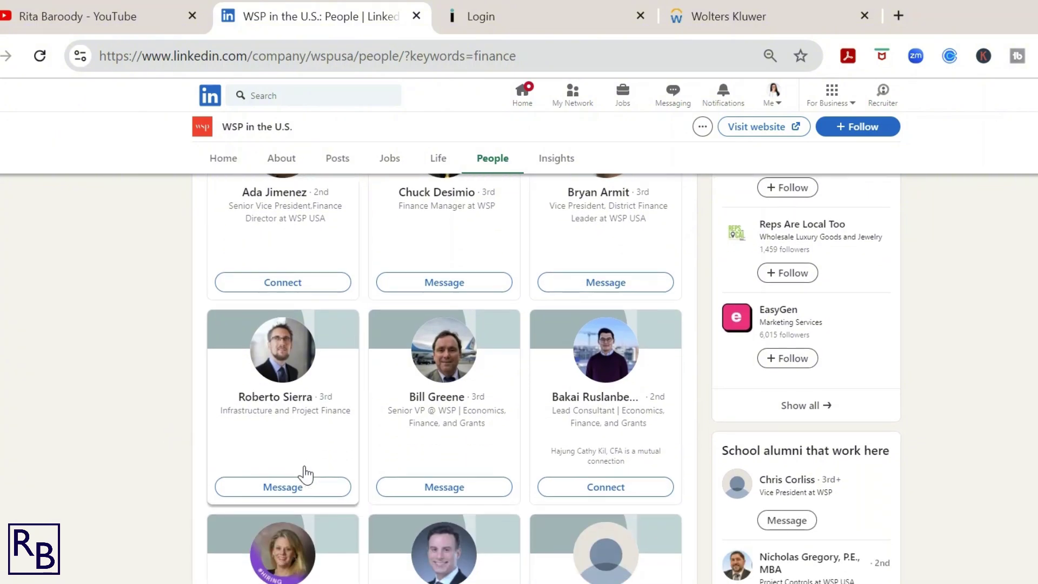
scroll(305, 473, "down", 2)
scroll(303, 473, "up", 5)
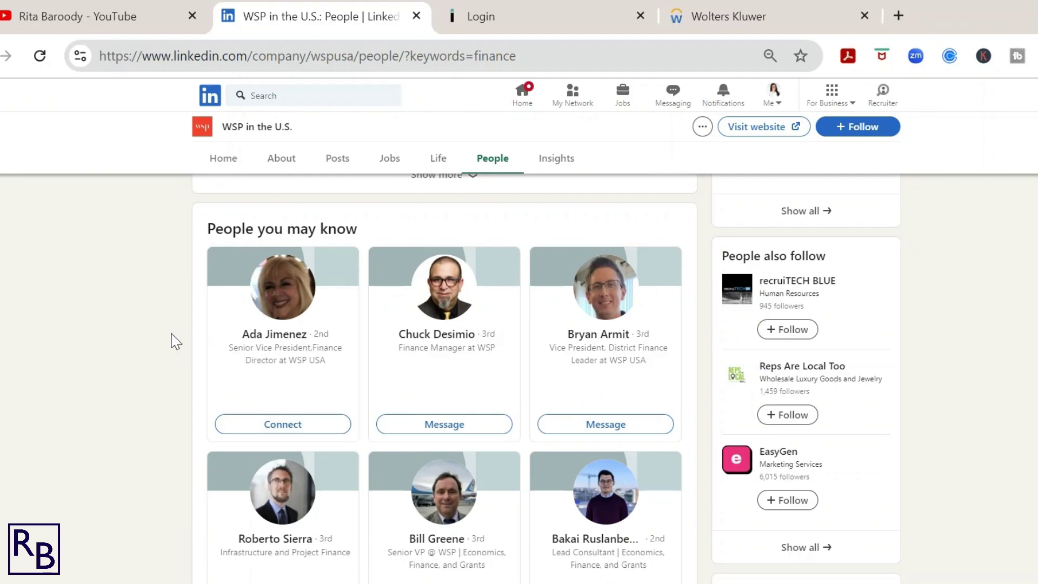
scroll(171, 340, "up", 2)
scroll(176, 341, "up", 6)
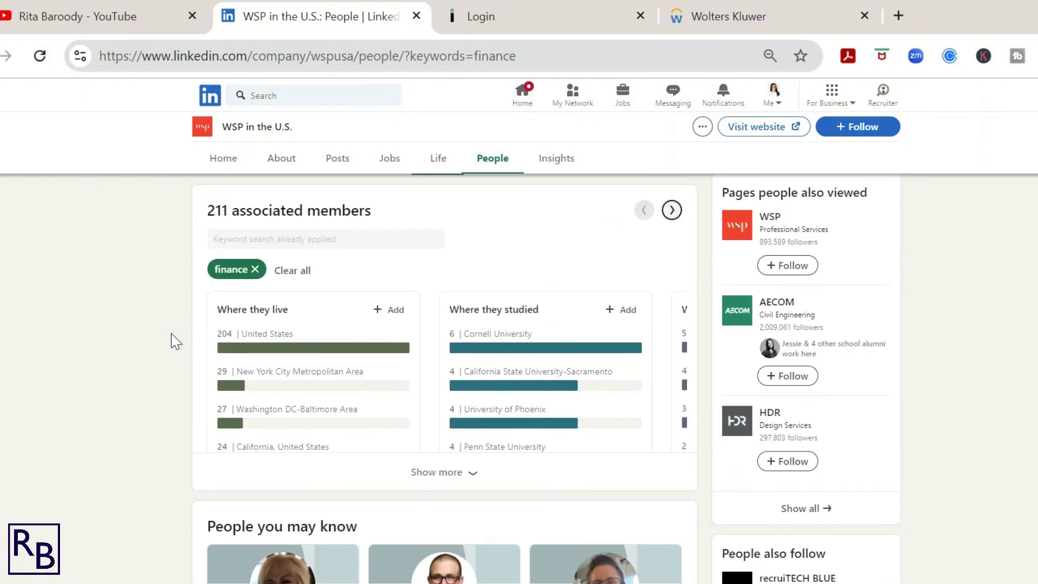
scroll(172, 341, "down", 8)
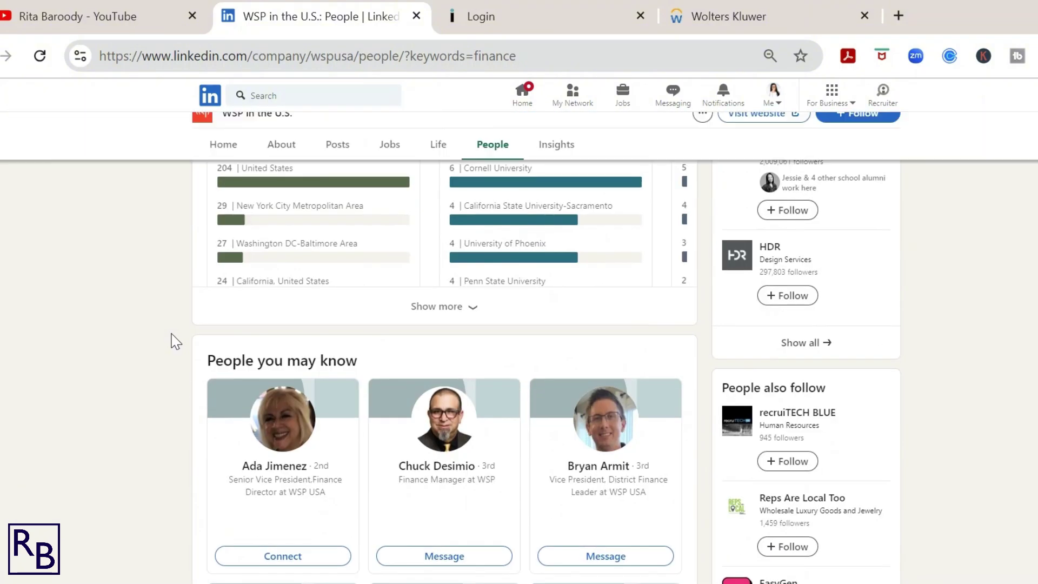
scroll(557, 411, "down", 10)
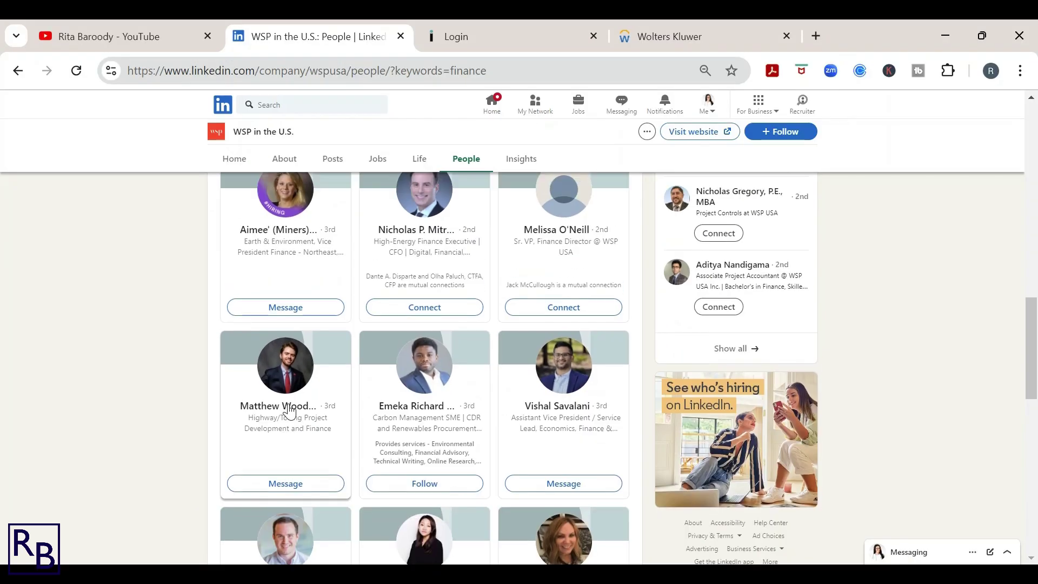
scroll(288, 452, "up", 15)
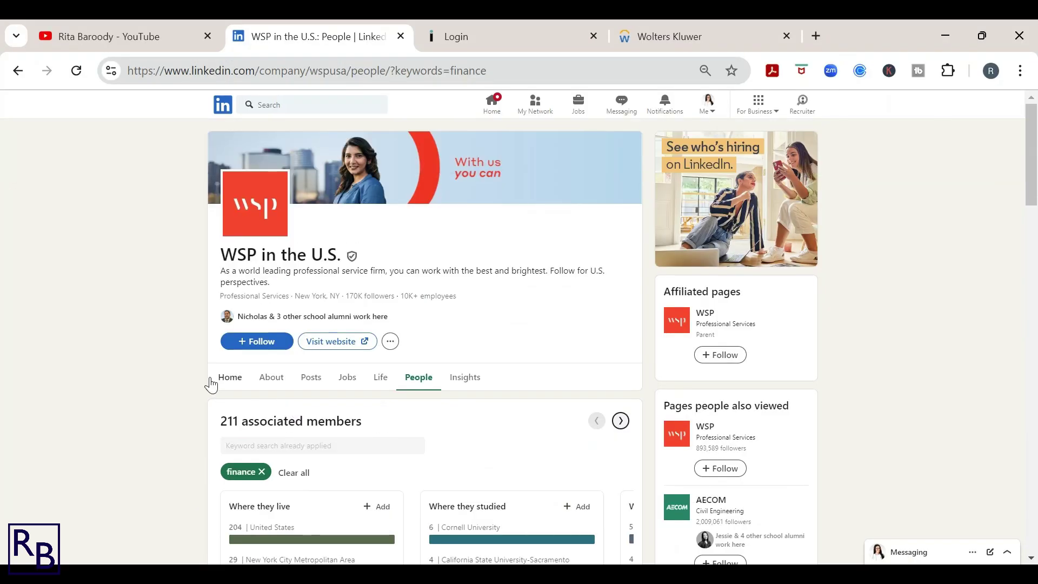
scroll(212, 385, "down", 5)
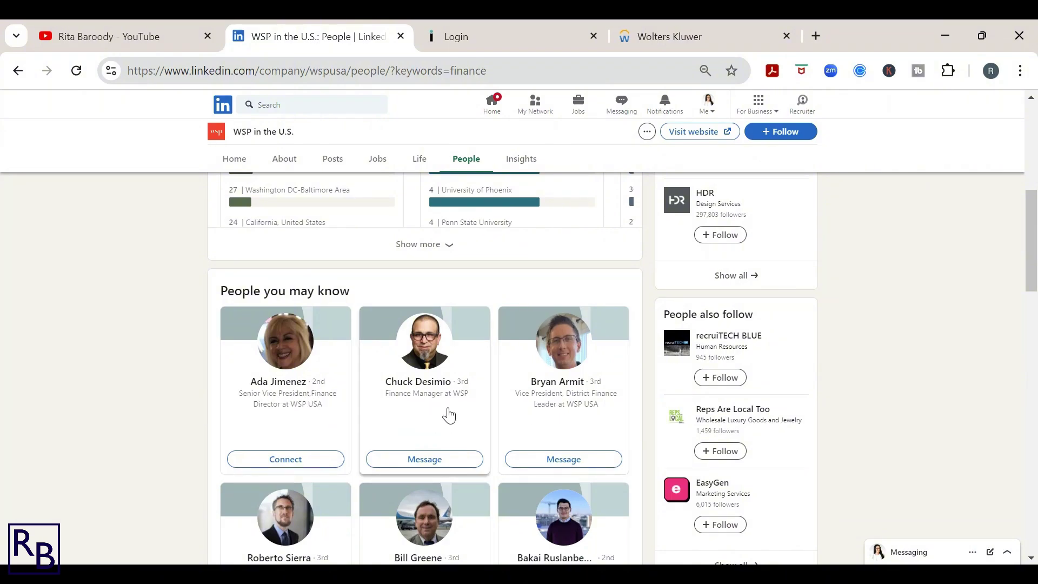
scroll(448, 415, "down", 3)
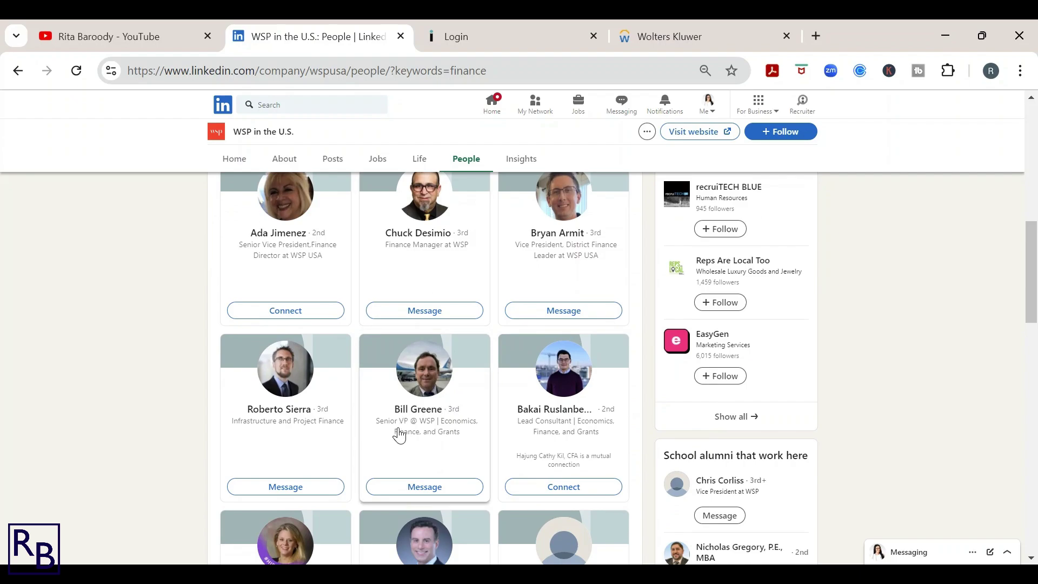
scroll(431, 447, "down", 2)
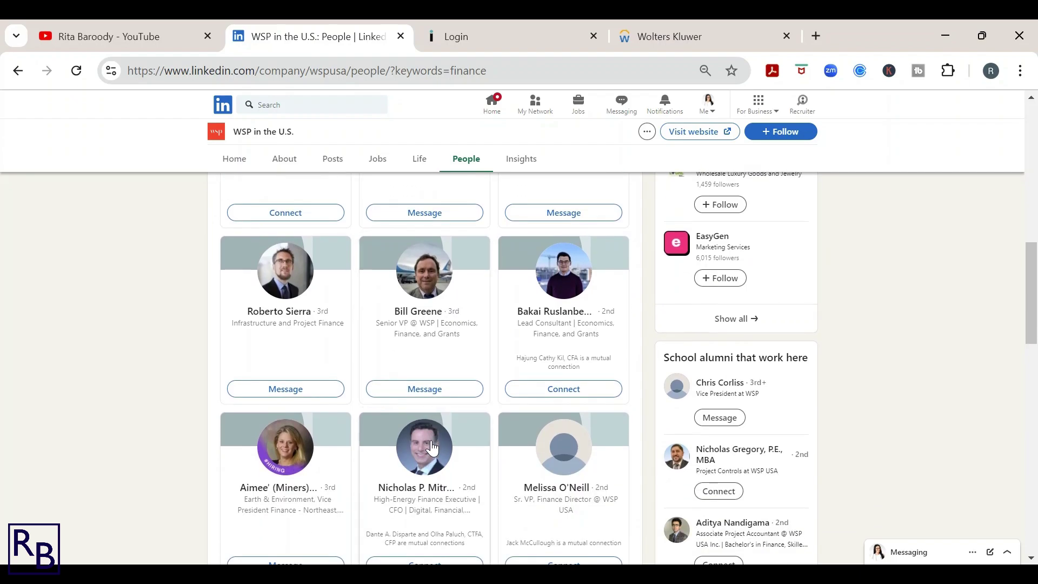